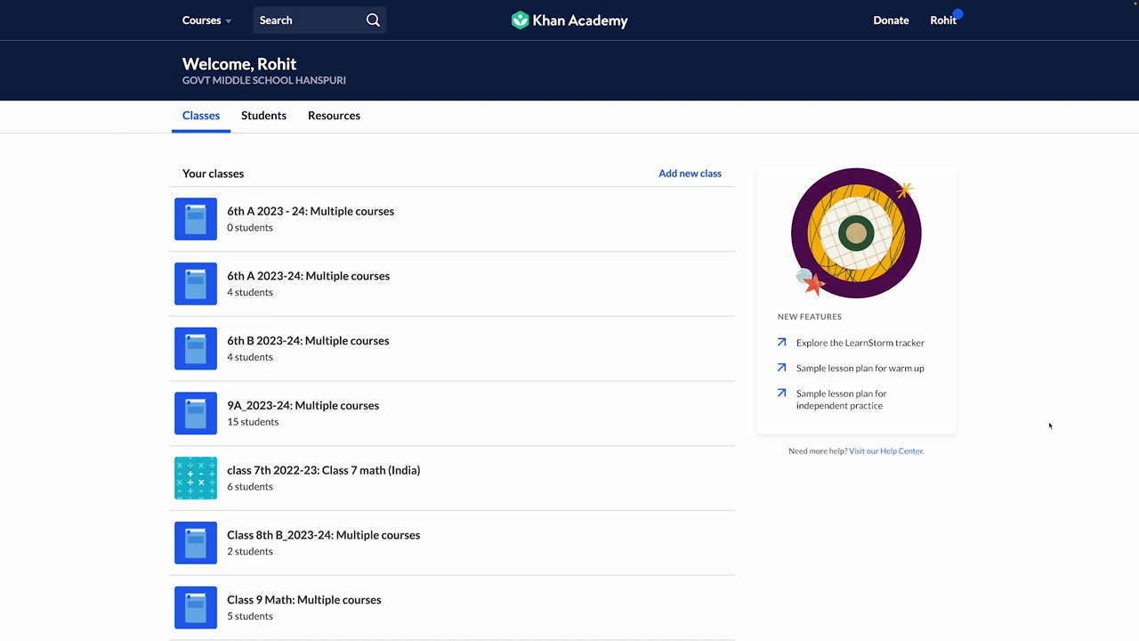
Step: Create a new class named '6th A 2023-24' and move on to choosing its courses
click(689, 173)
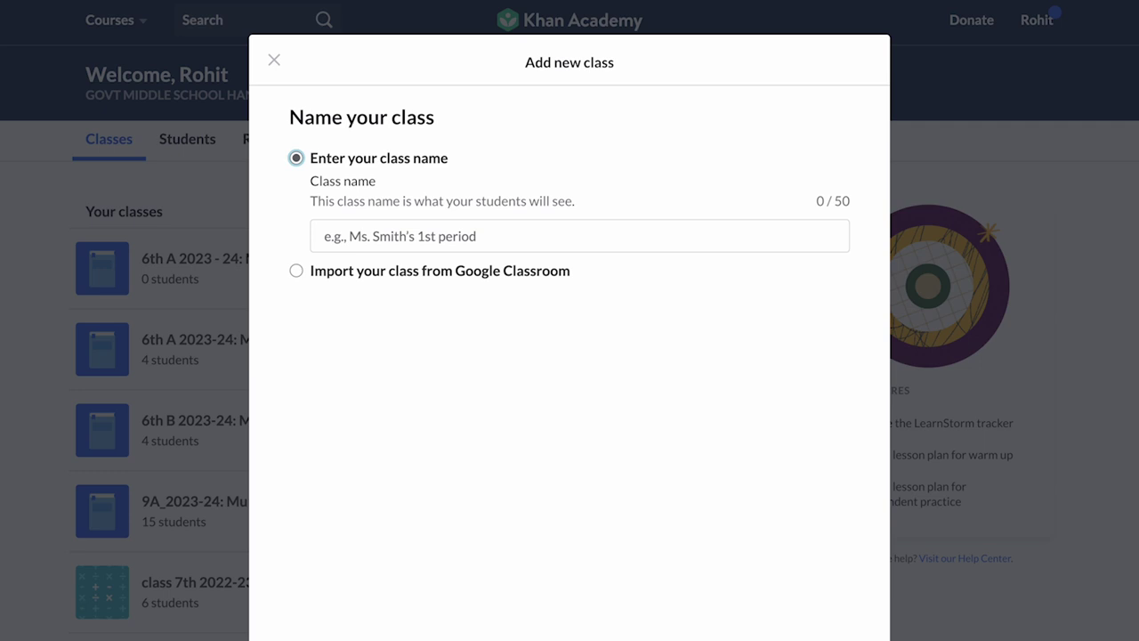
click(686, 236)
text(6th A 2)
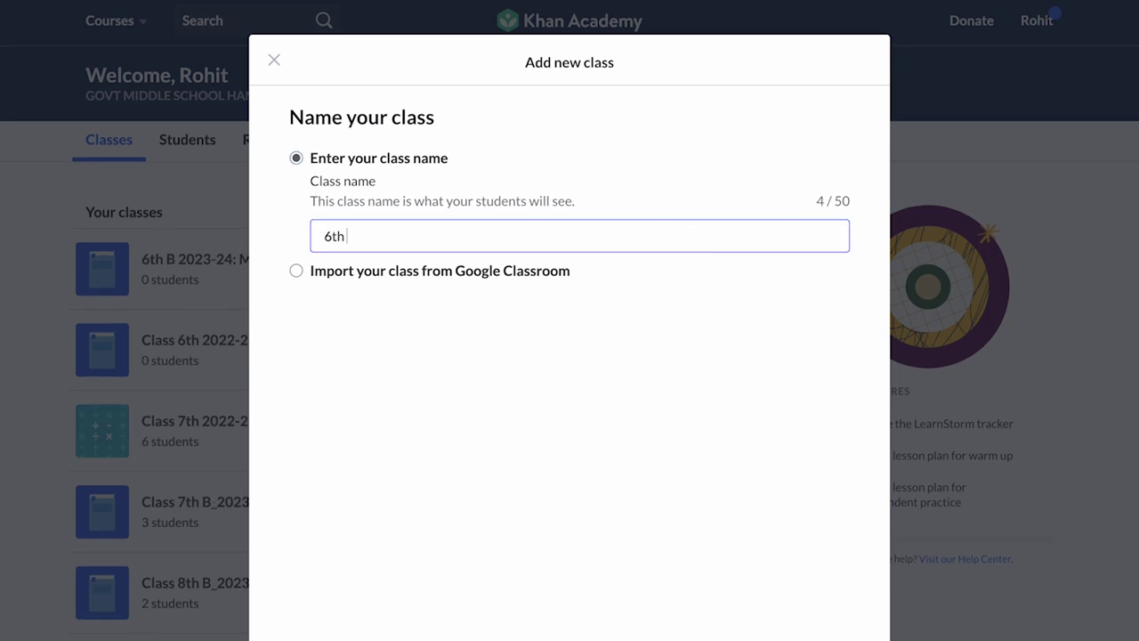
text(023-24)
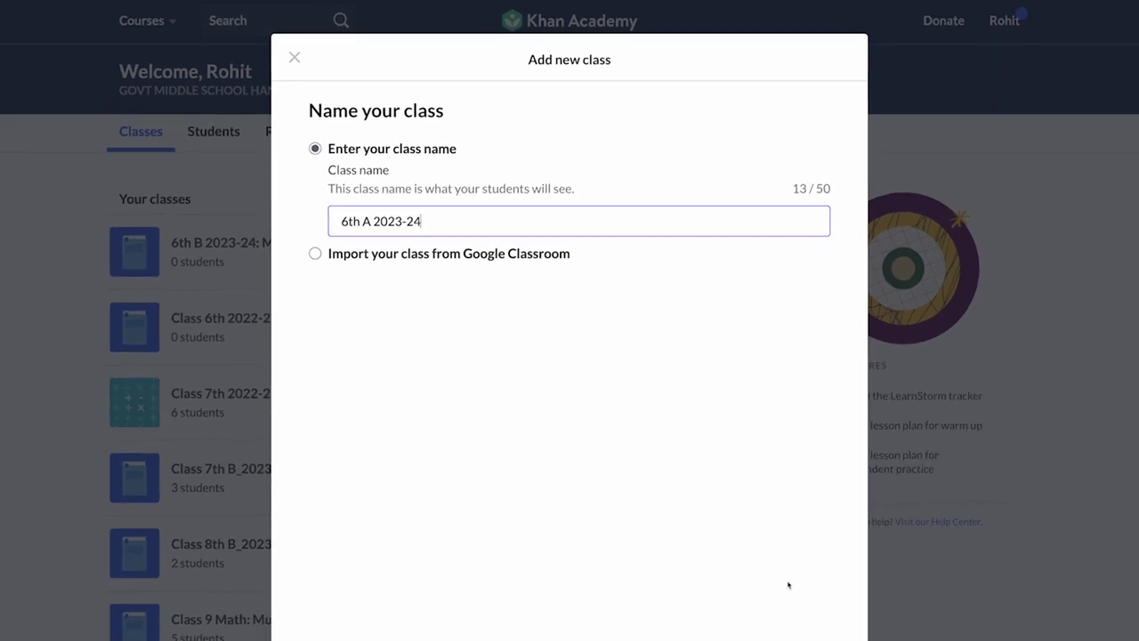
click(778, 587)
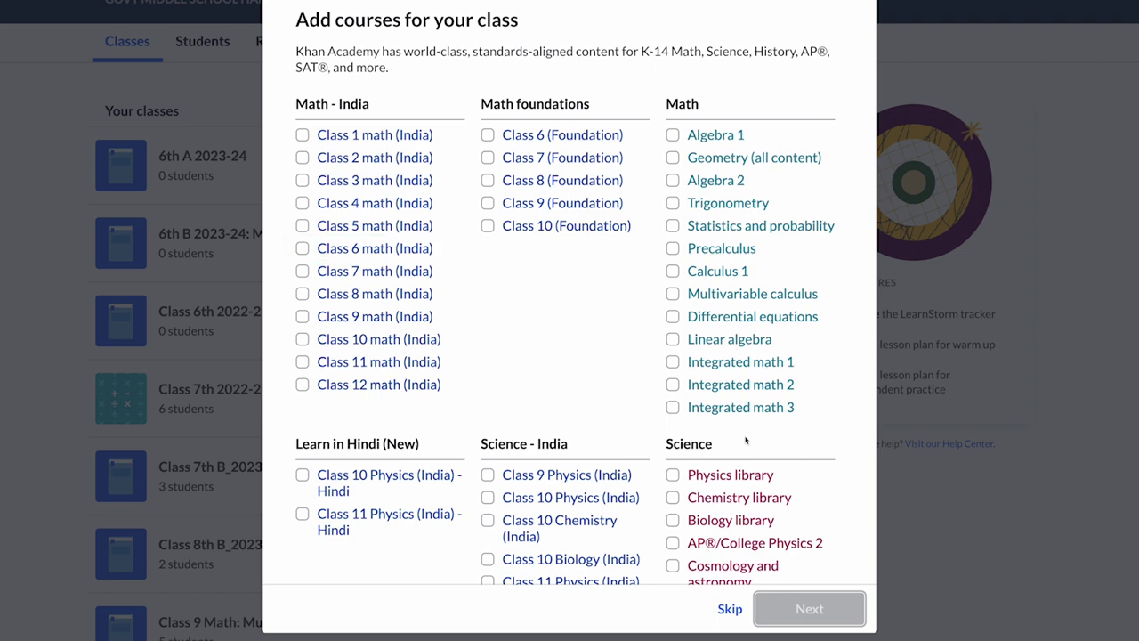
Step: Select Class 6, Class 5 and Class 7 math (India) as courses and scroll through the list
click(303, 248)
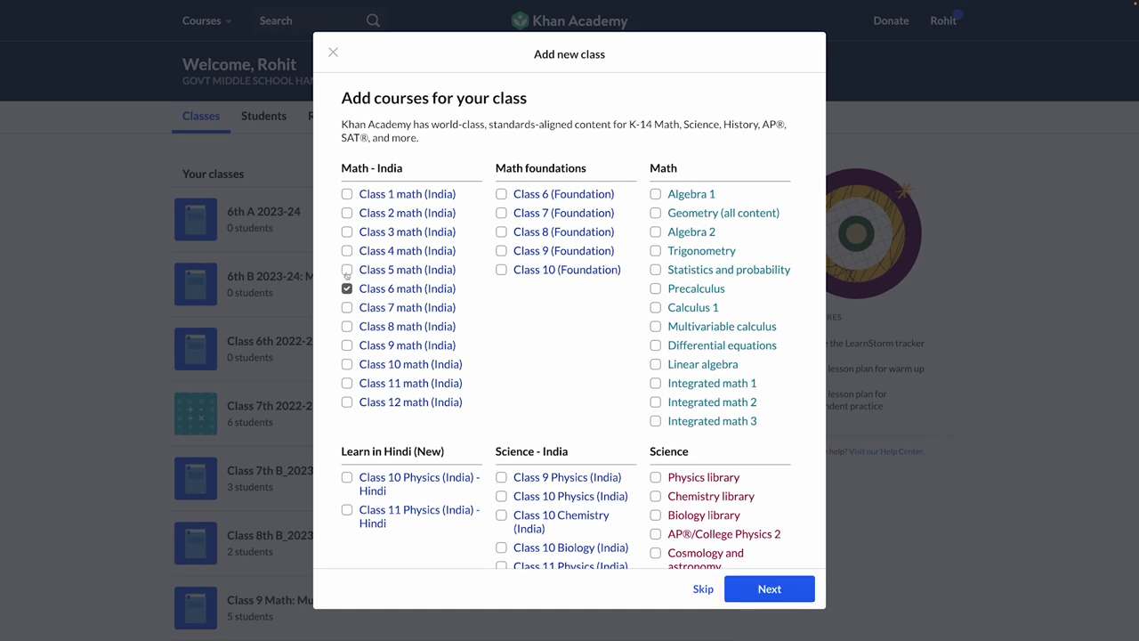
click(347, 271)
click(347, 307)
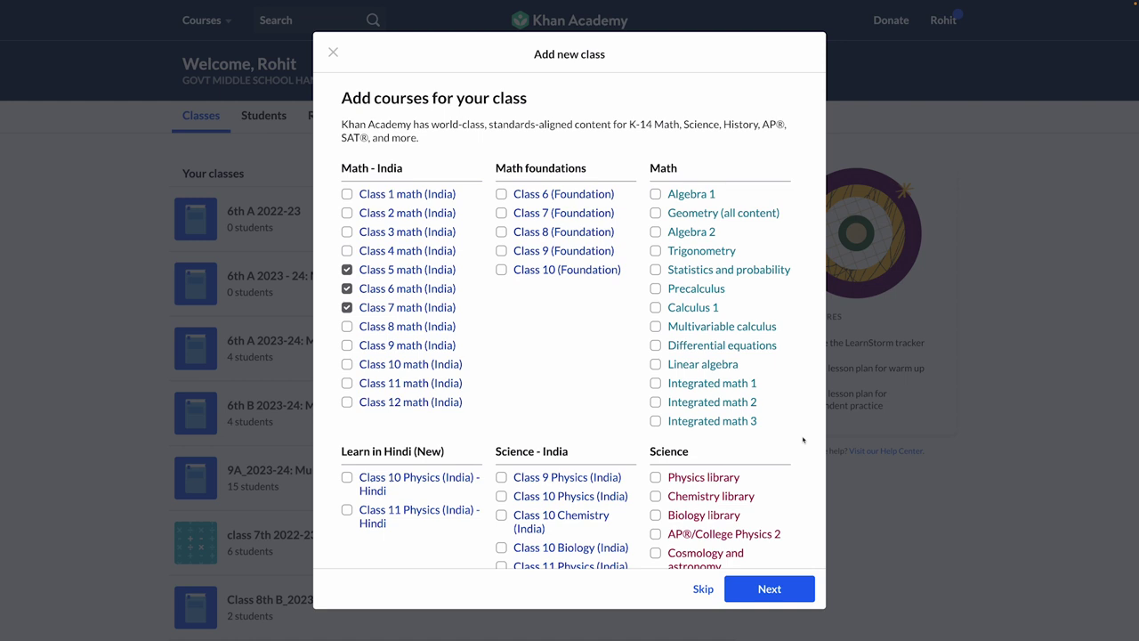
scroll(803, 440, down, 3)
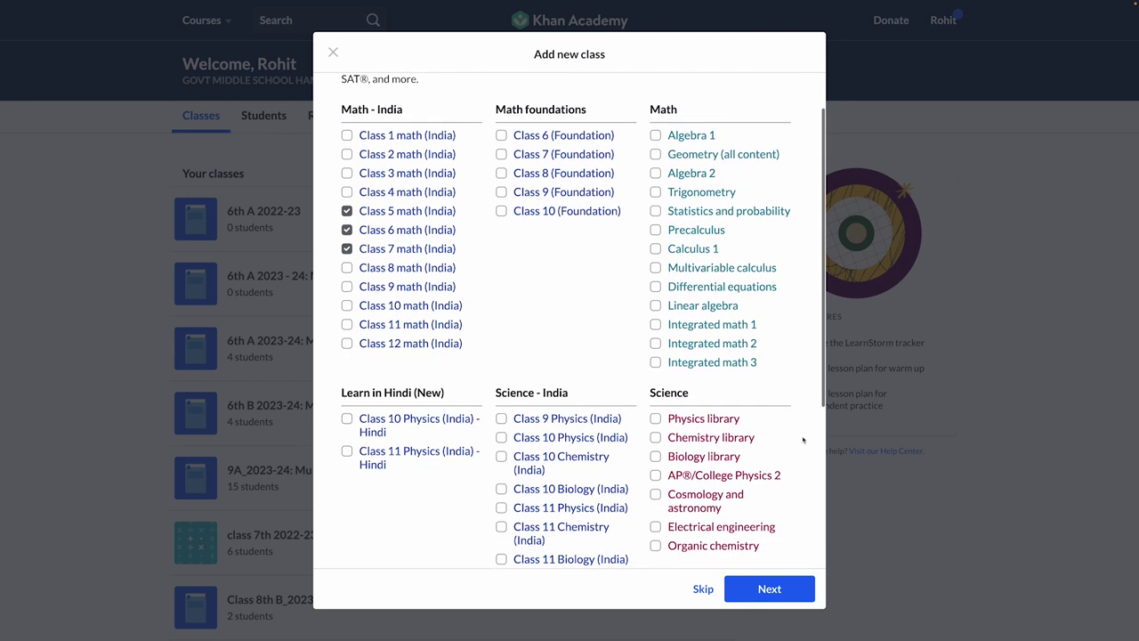
scroll(803, 440, down, 5)
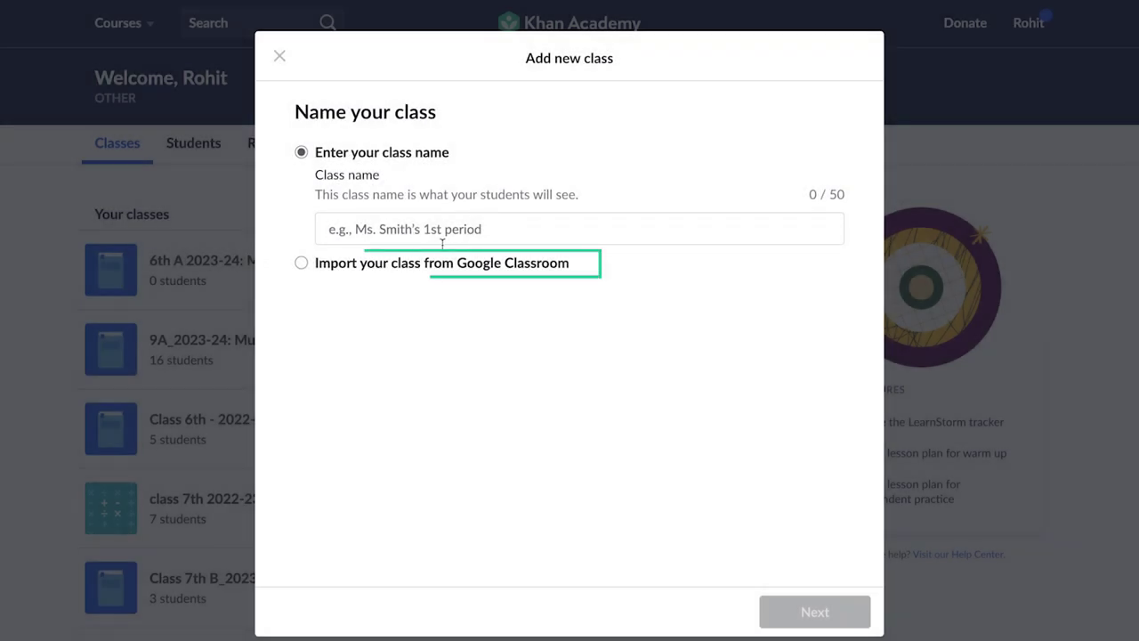
Step: Import the Google Classroom class 'Khan Demo - 2' as a new class
click(303, 262)
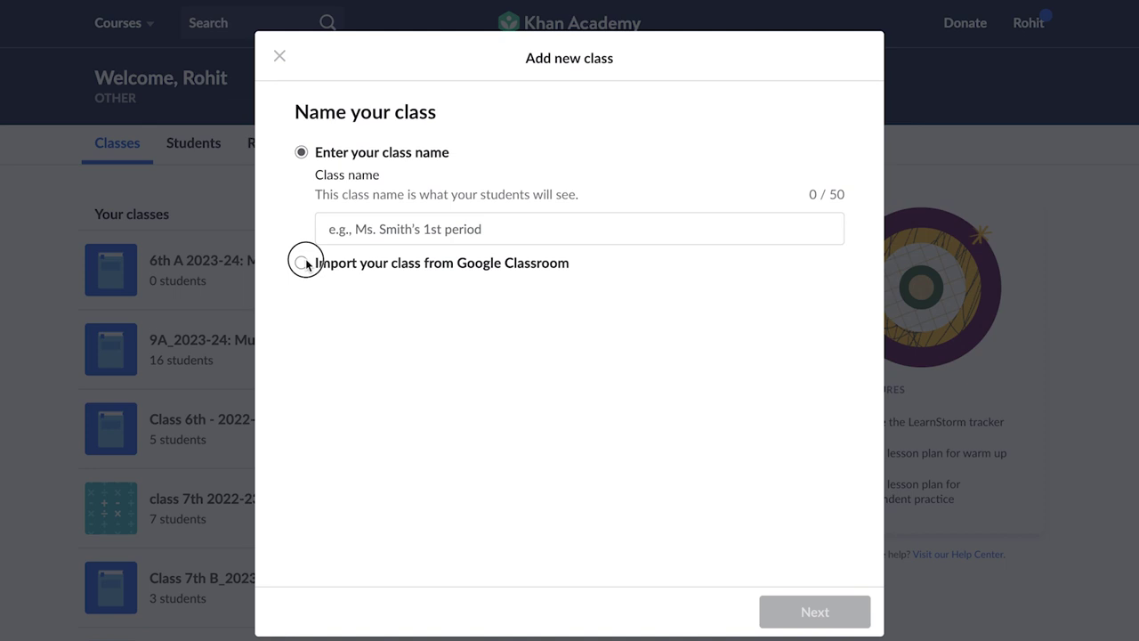
click(428, 214)
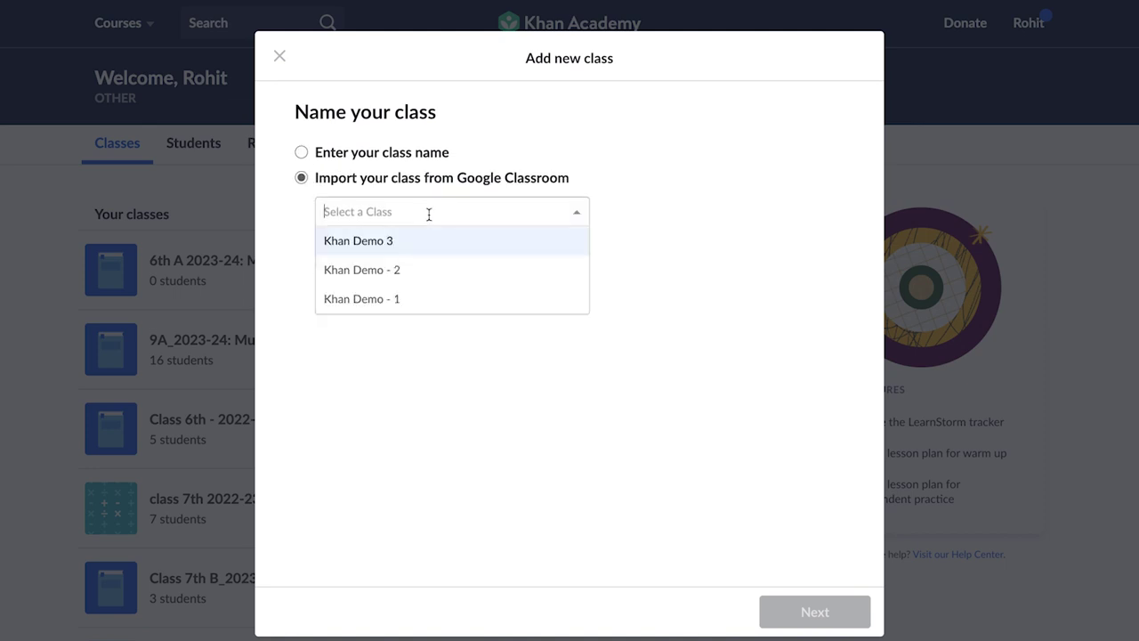
click(390, 269)
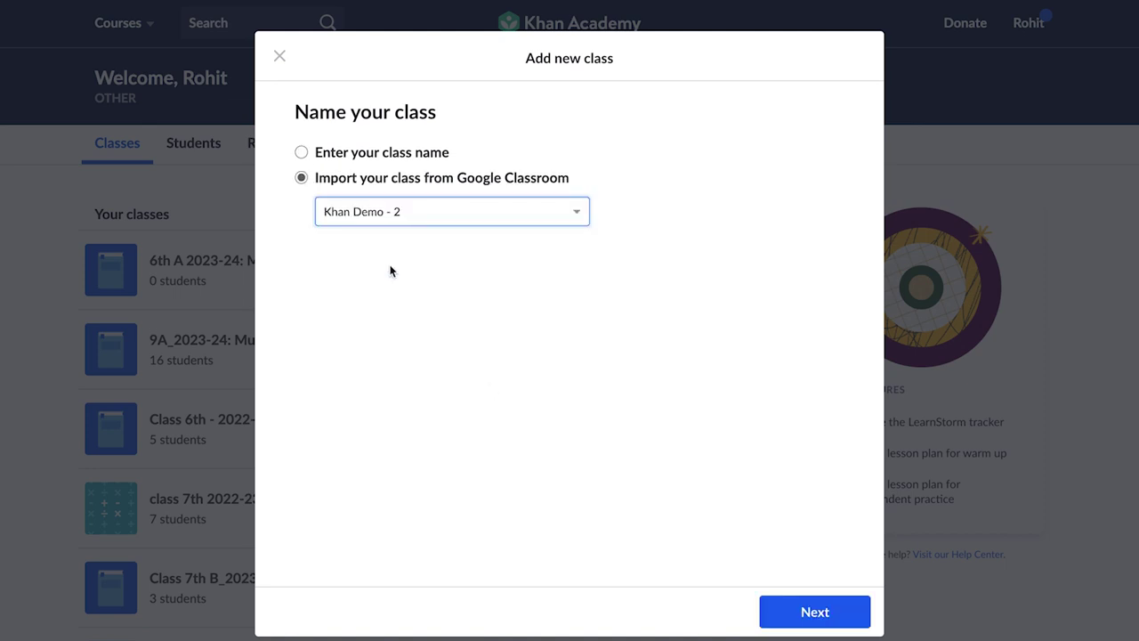
click(769, 613)
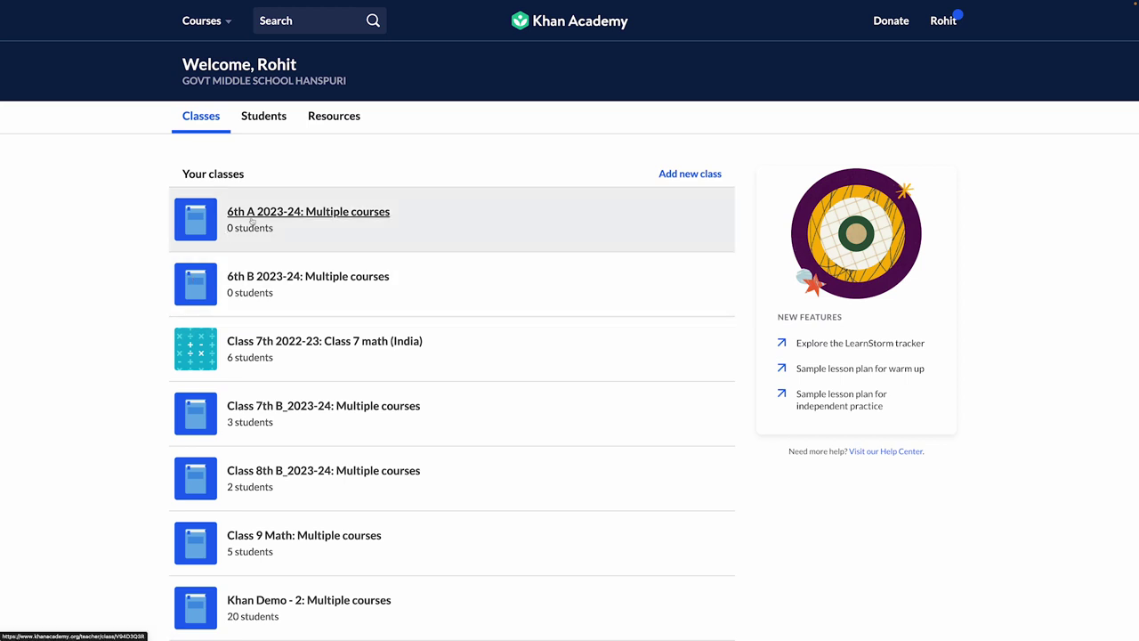
Step: Open the 6th A 2023-24 roster and review its class join link and shareable class code
click(293, 212)
click(631, 219)
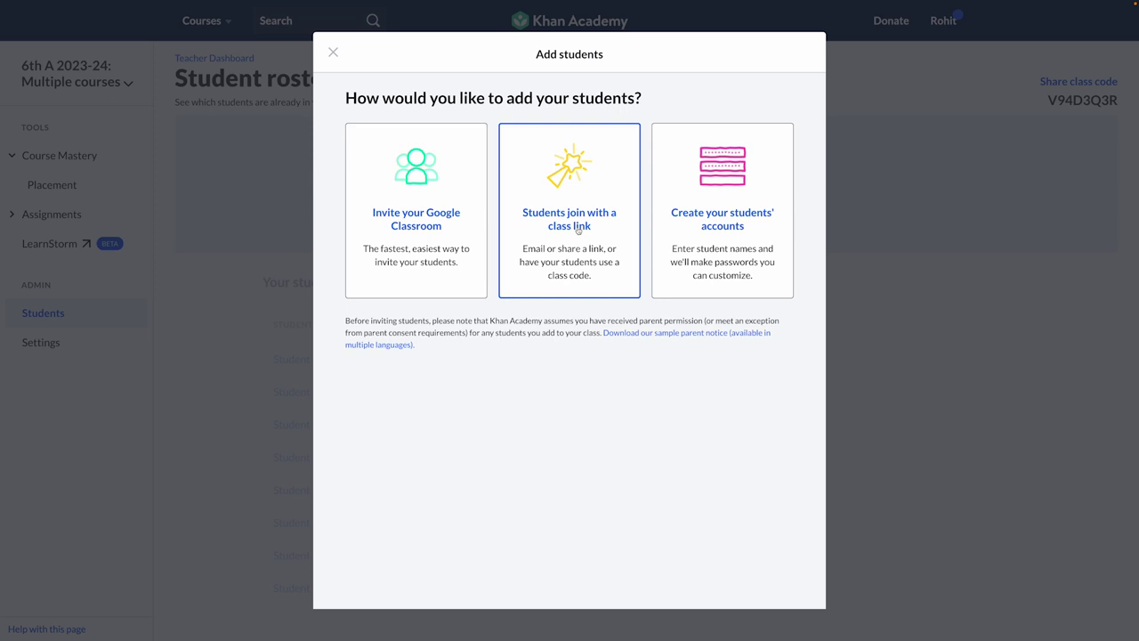
click(577, 228)
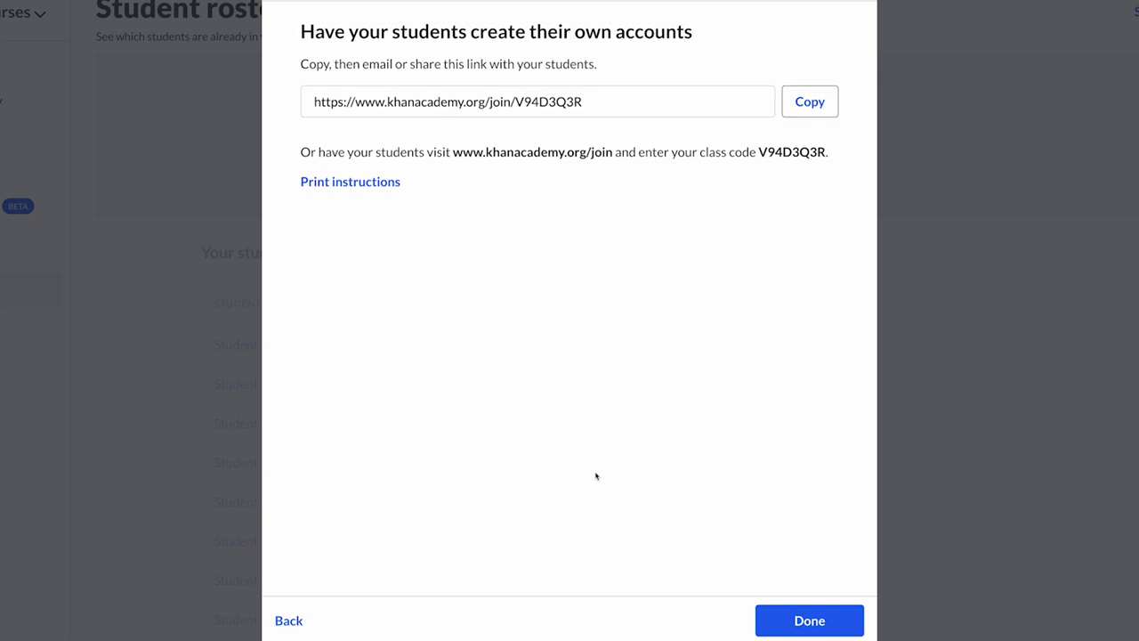
click(804, 623)
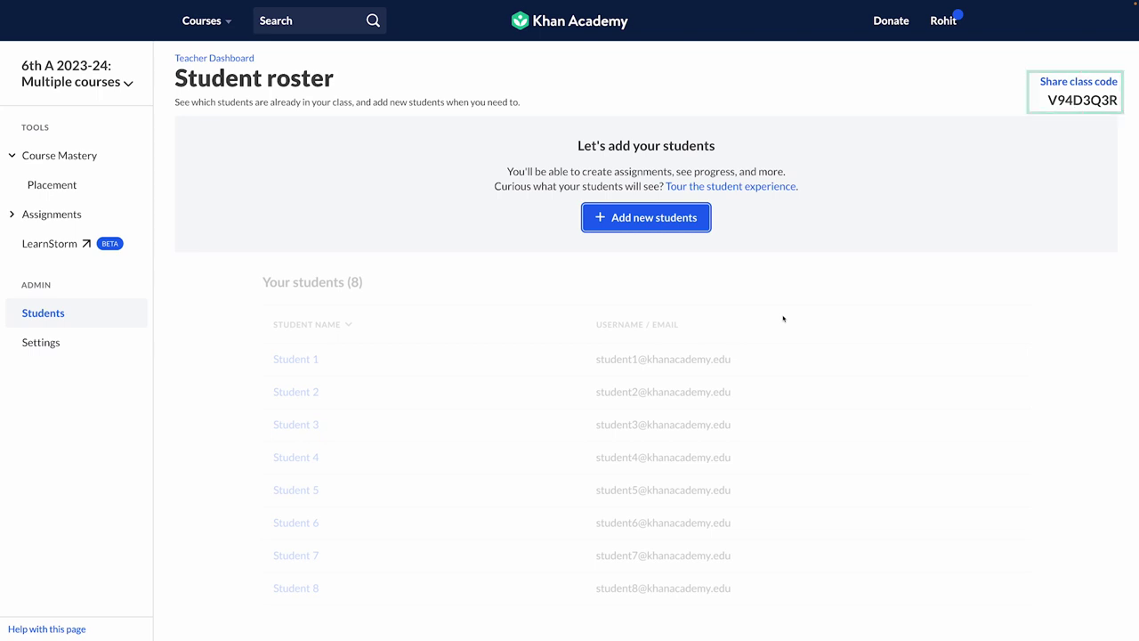
click(1081, 82)
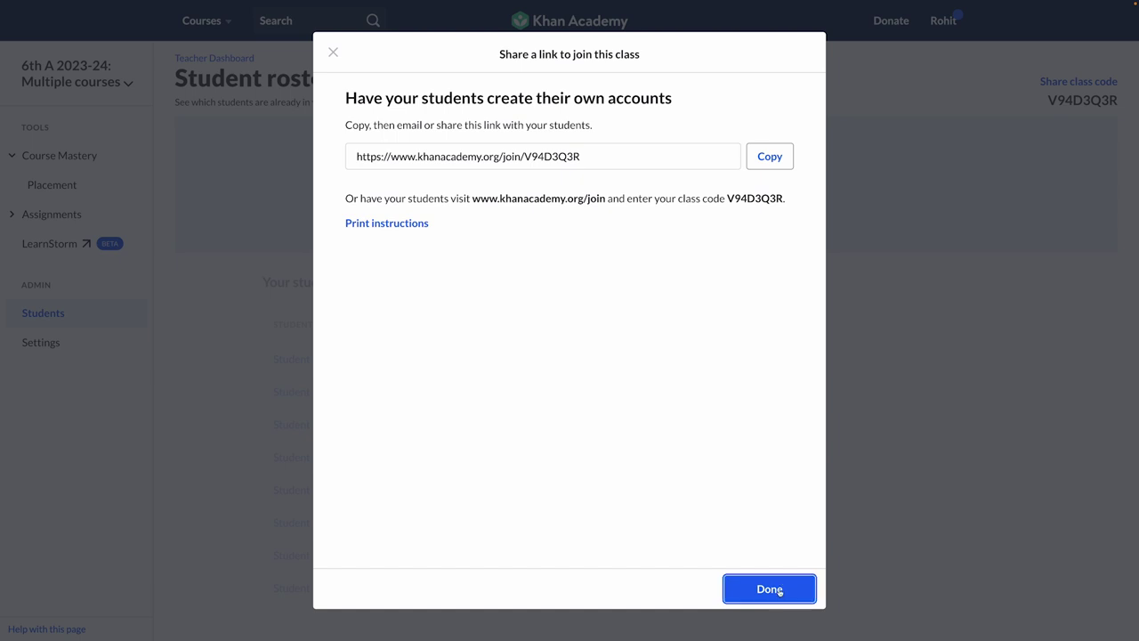
click(783, 584)
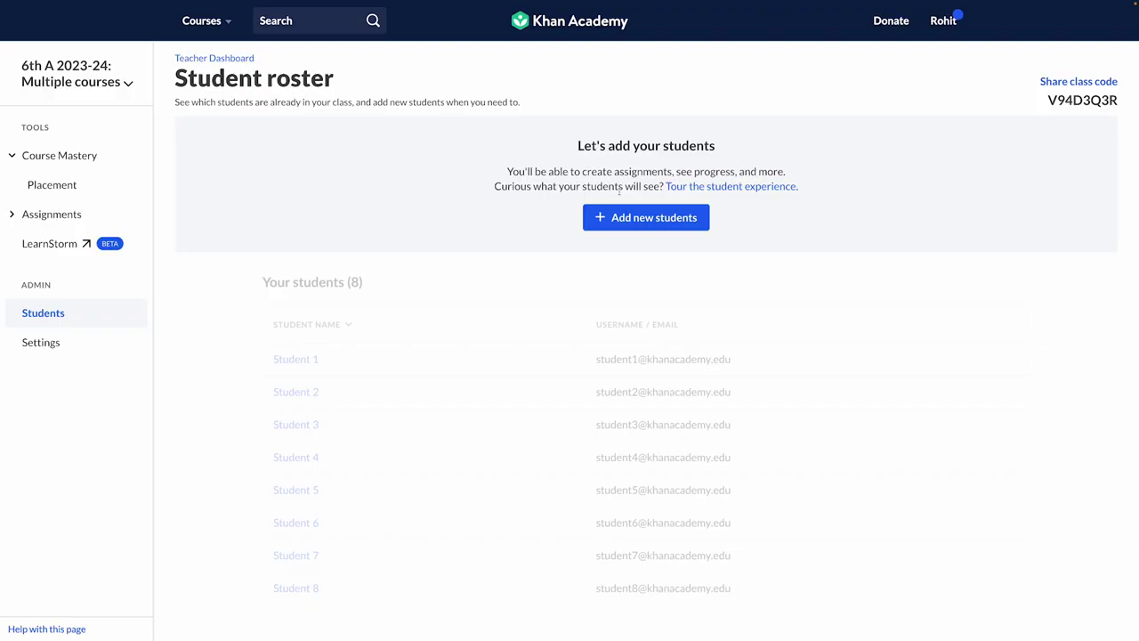
Step: Choose to create student accounts yourself and enter two students' full names
click(630, 219)
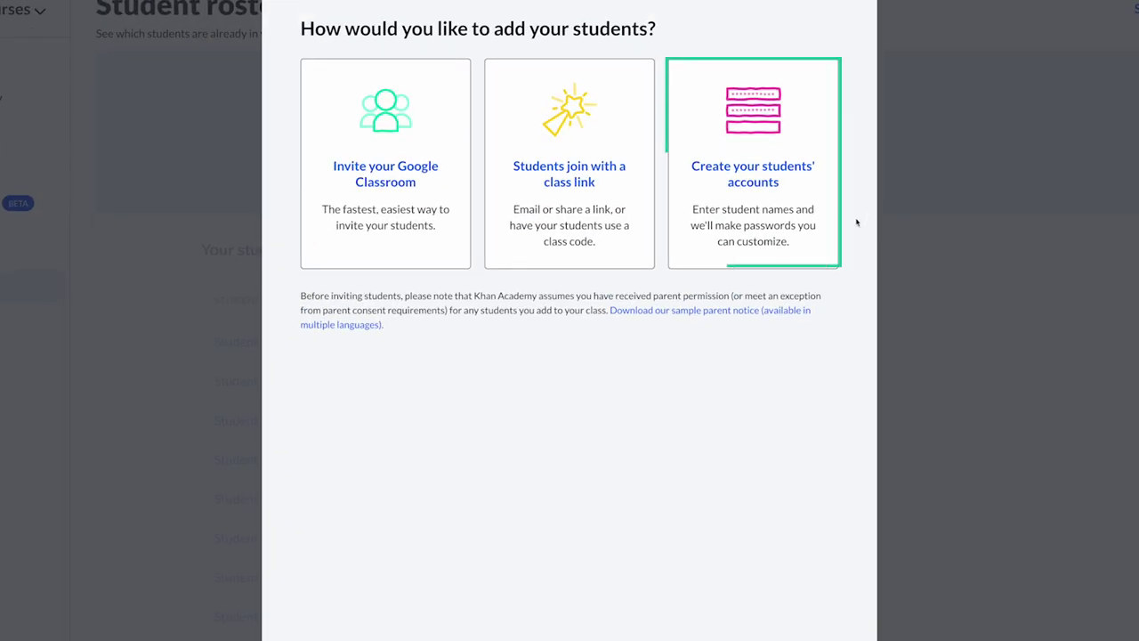
click(806, 186)
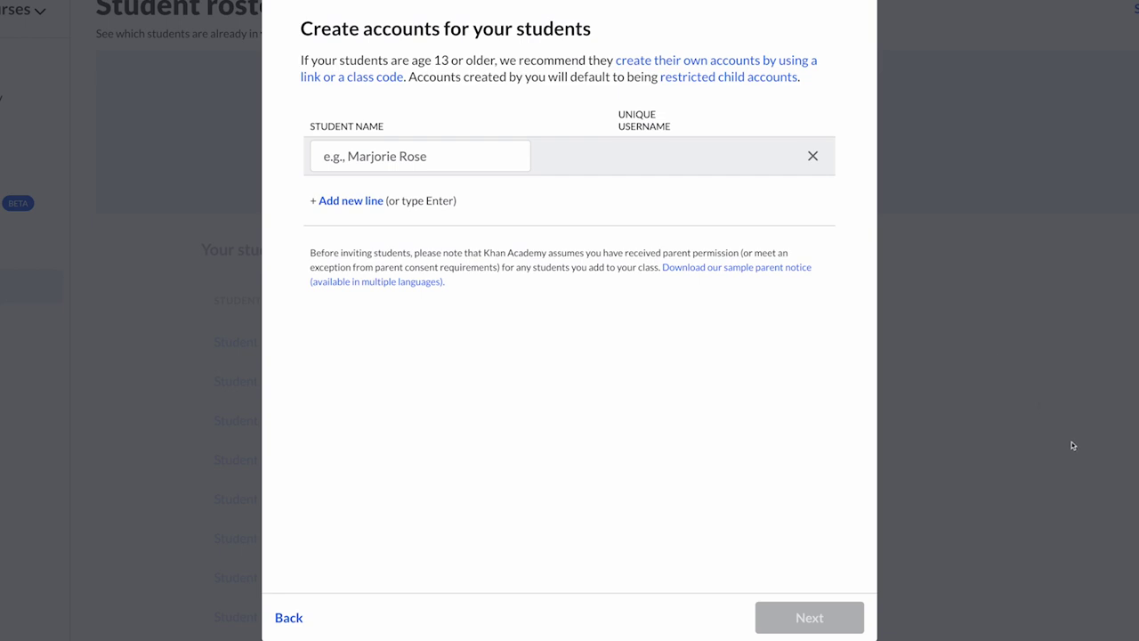
click(436, 162)
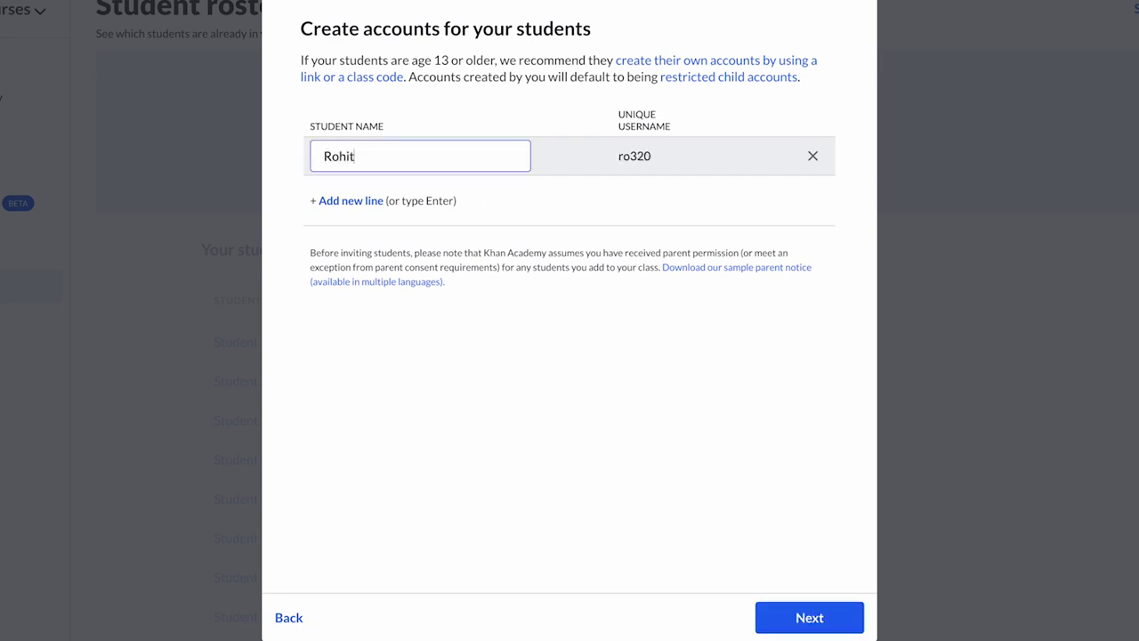
click(350, 200)
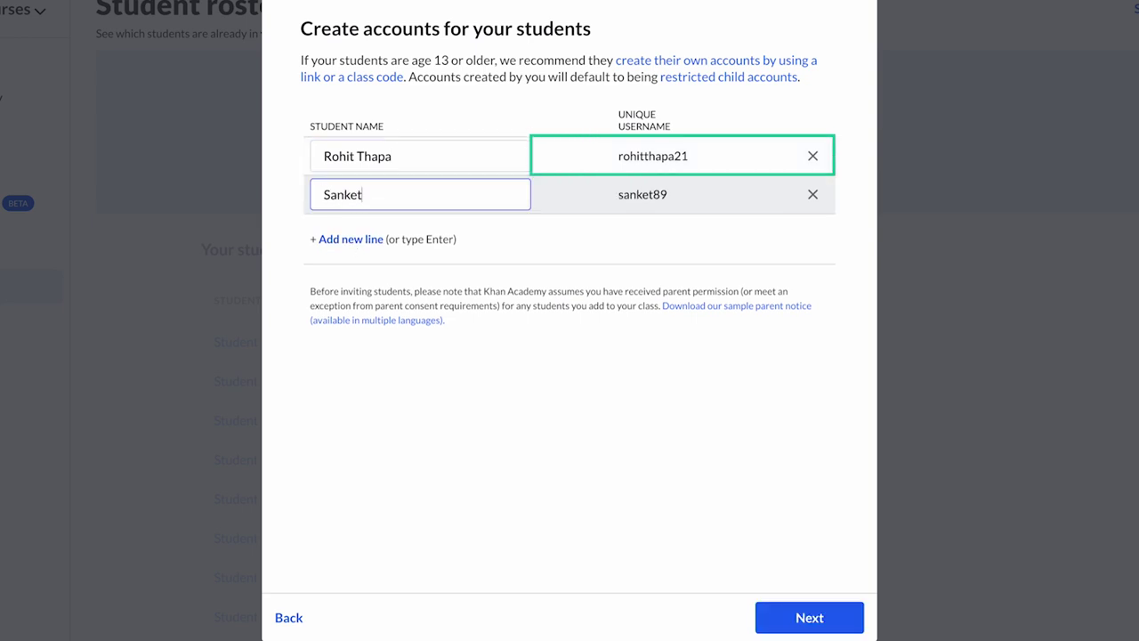
click(589, 418)
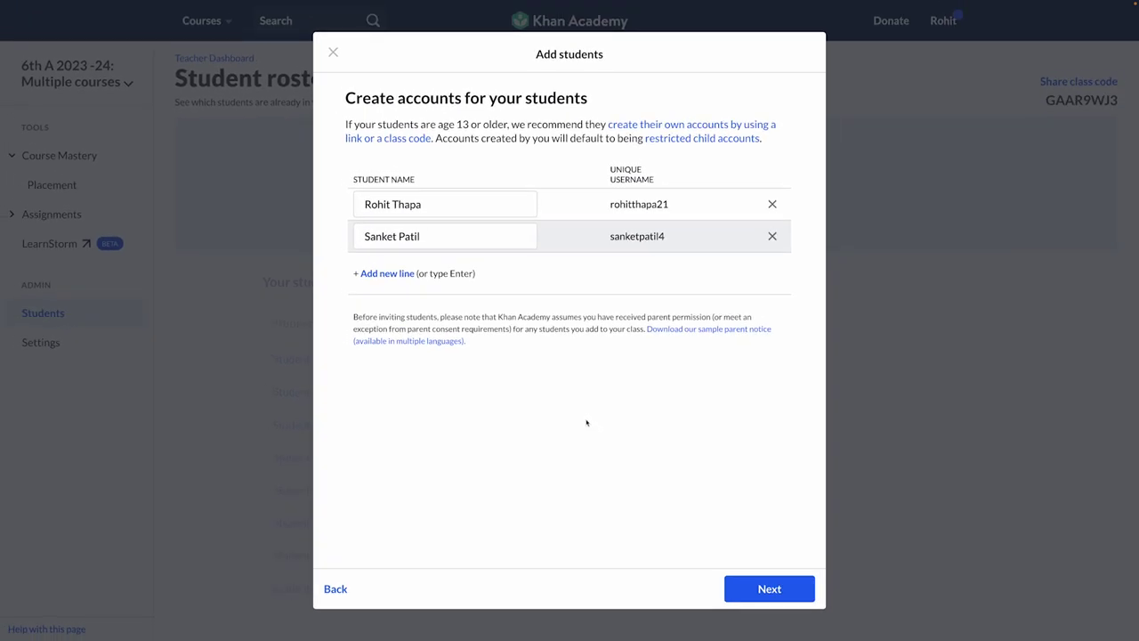
Step: At the password step, replace the first student's generated password with a custom one
click(765, 598)
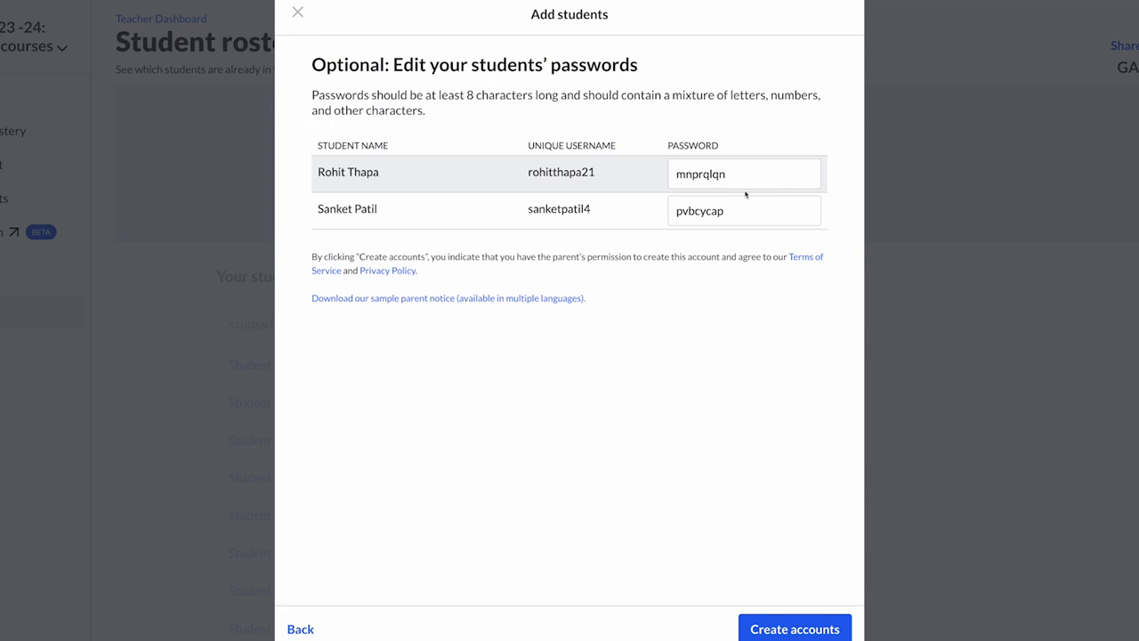
double_click(753, 175)
text(Math)
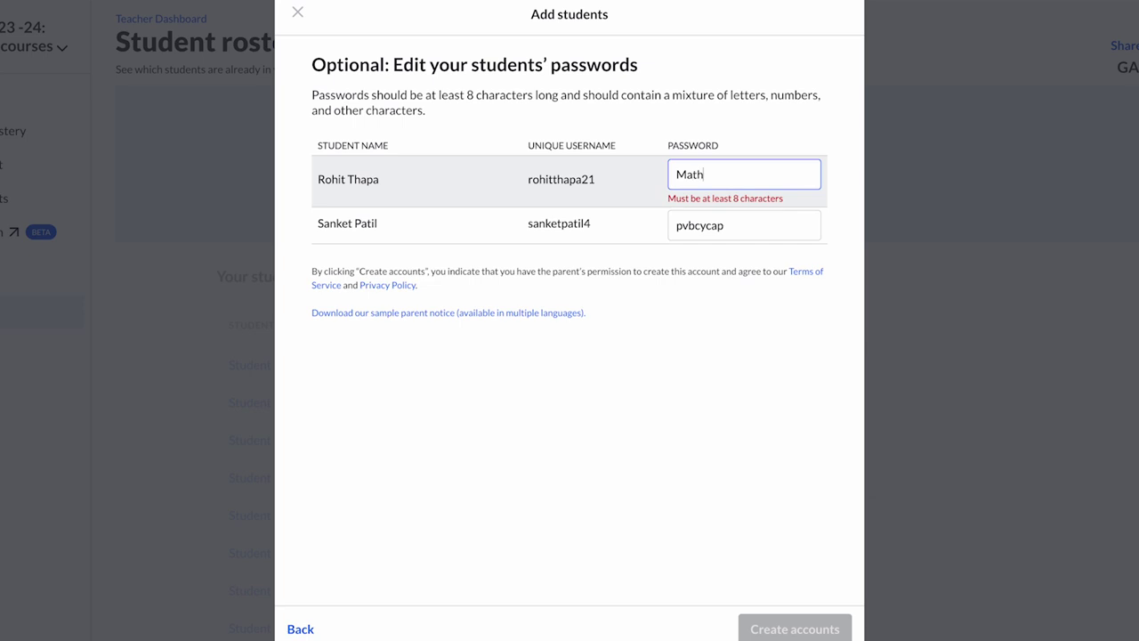
text(1234)
key(Tab)
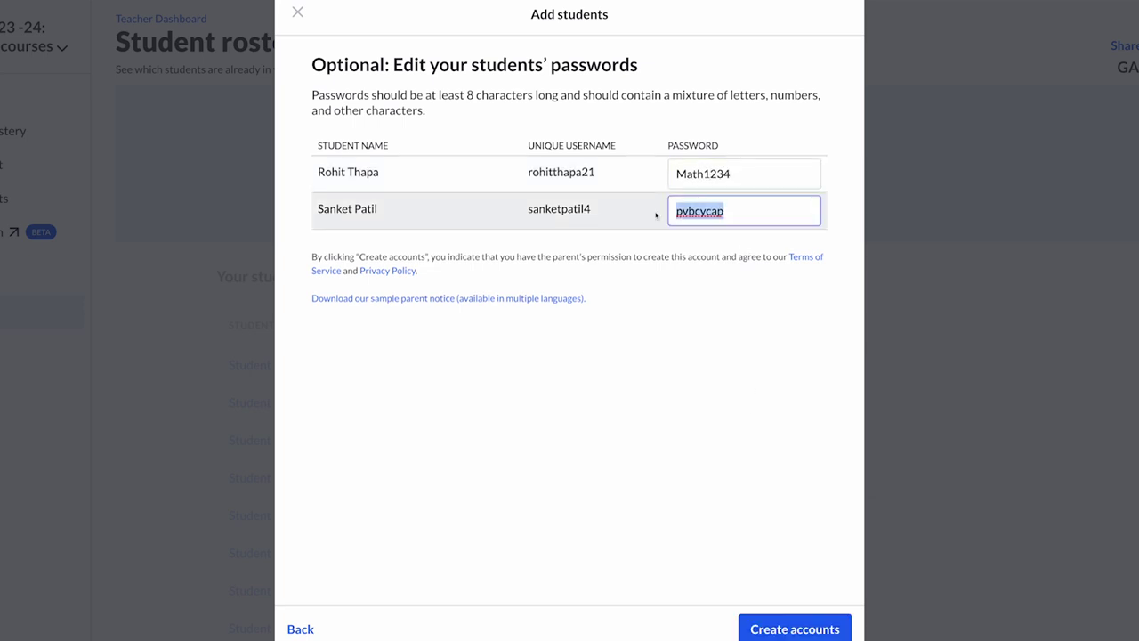
text(Math1234)
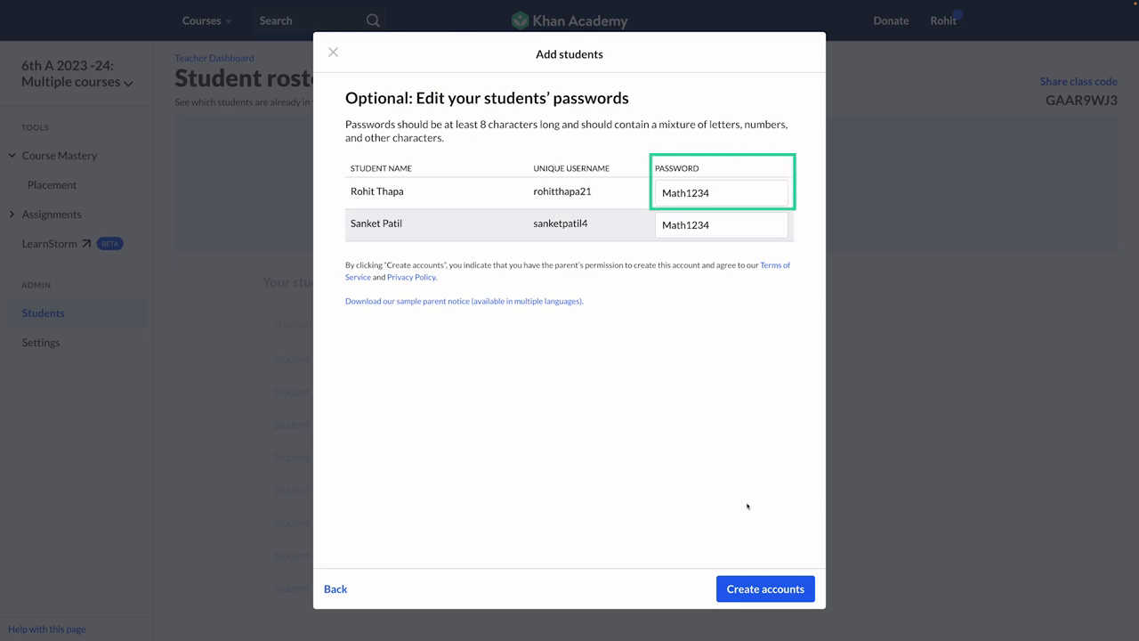
Step: Create both student accounts, download their credentials as student_accounts.csv, and return to the roster
click(763, 589)
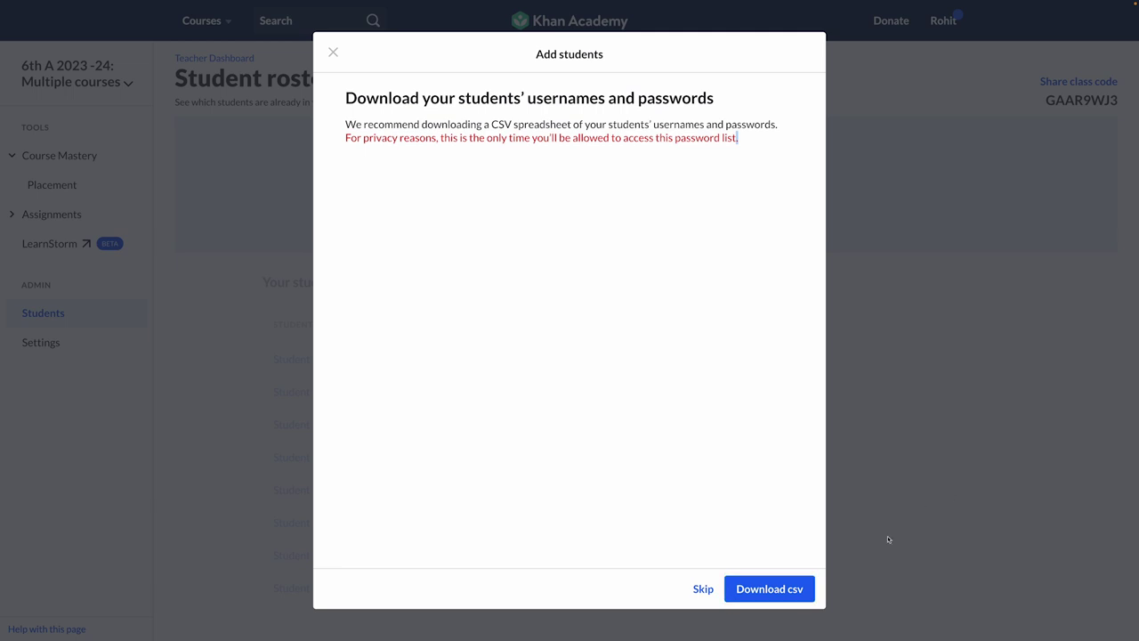
click(796, 590)
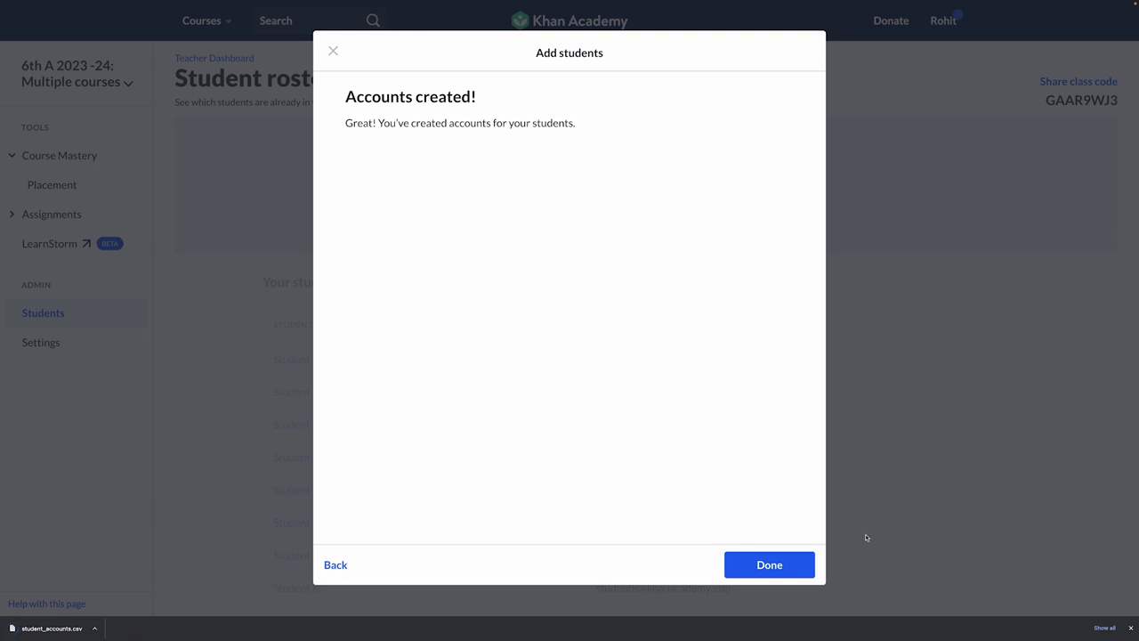
click(795, 566)
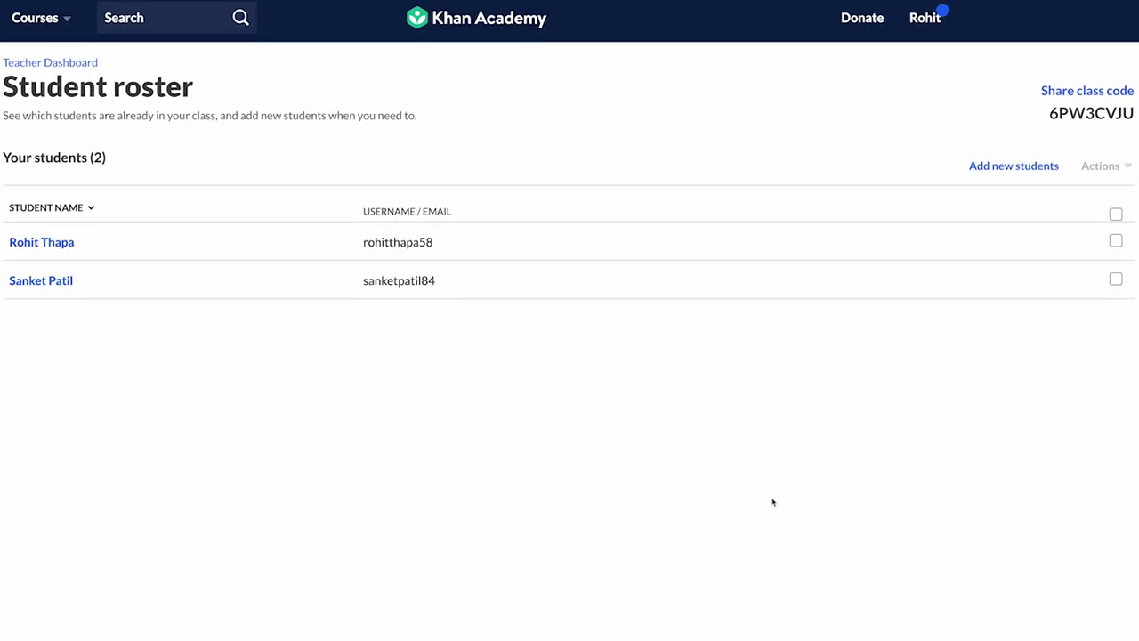
Step: Return to the Teacher dashboard and open the Class 7th B_2023-24 roster to add students
click(931, 27)
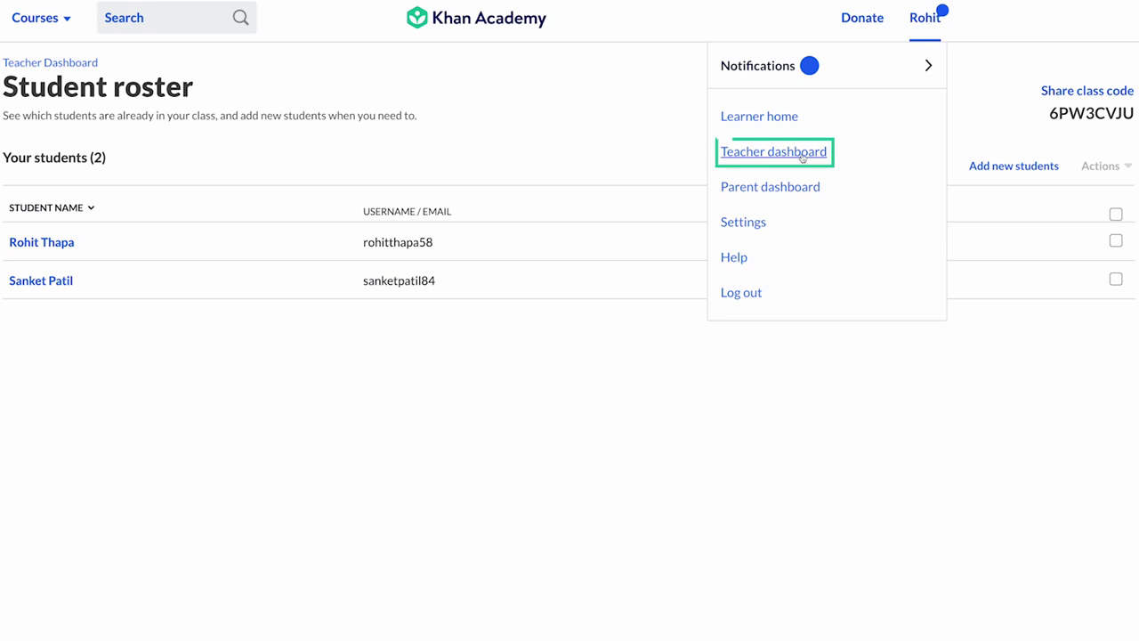
click(784, 151)
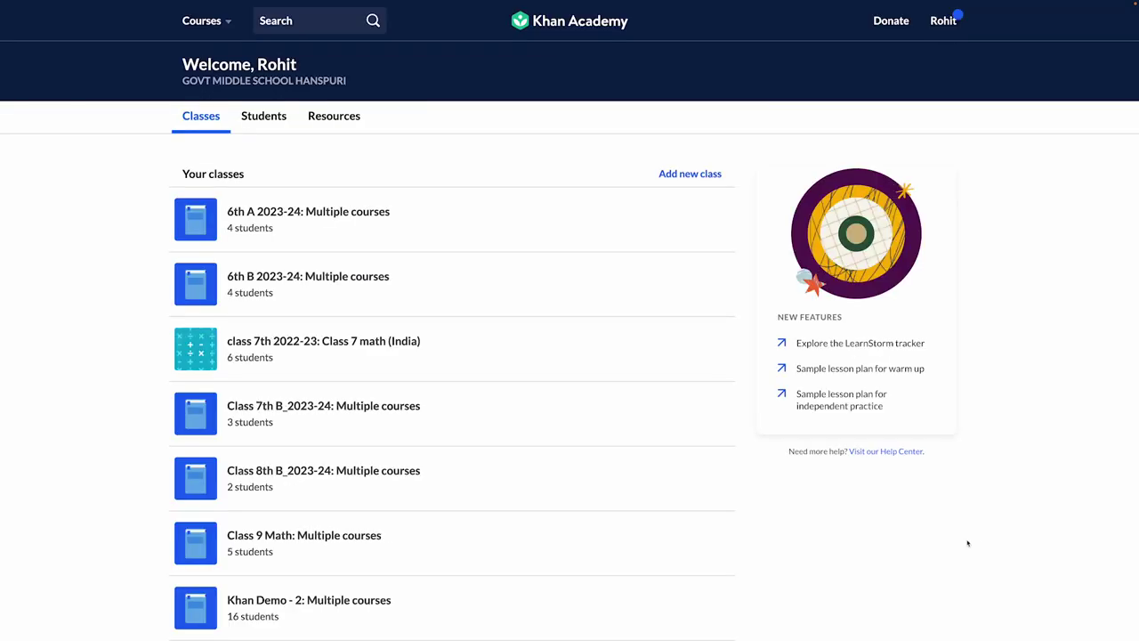
click(389, 412)
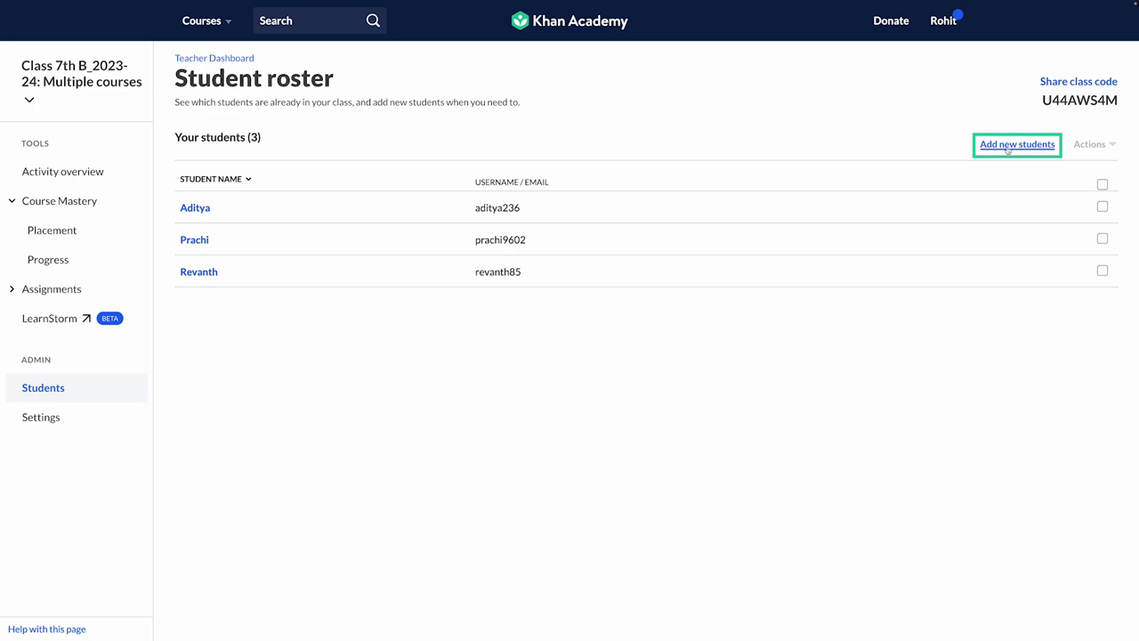
click(1008, 147)
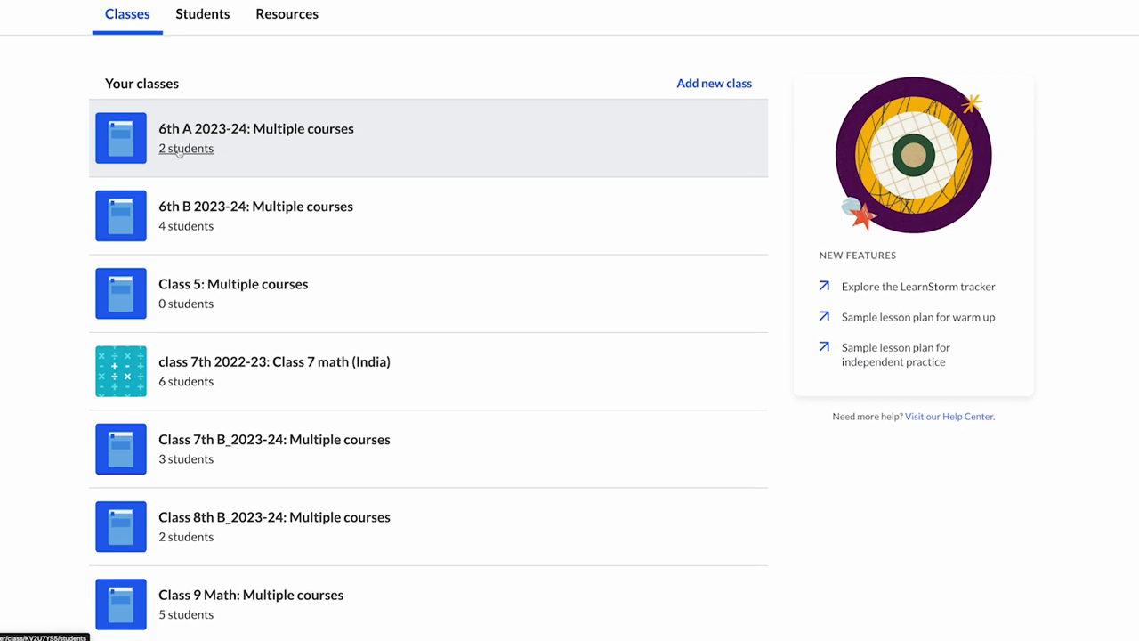
click(186, 192)
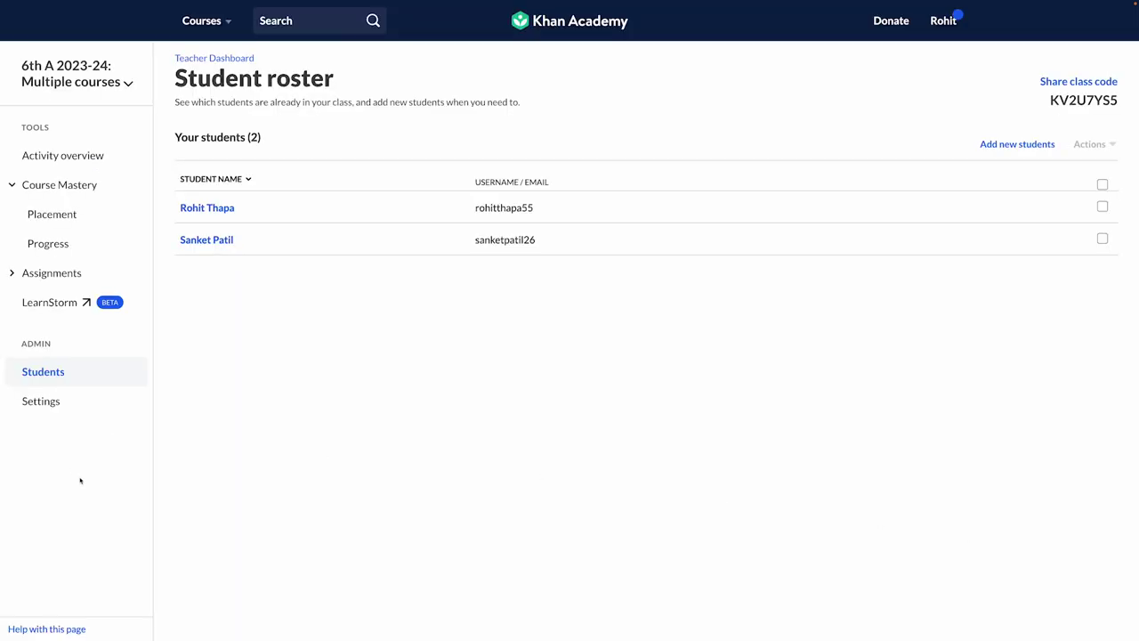
click(15, 325)
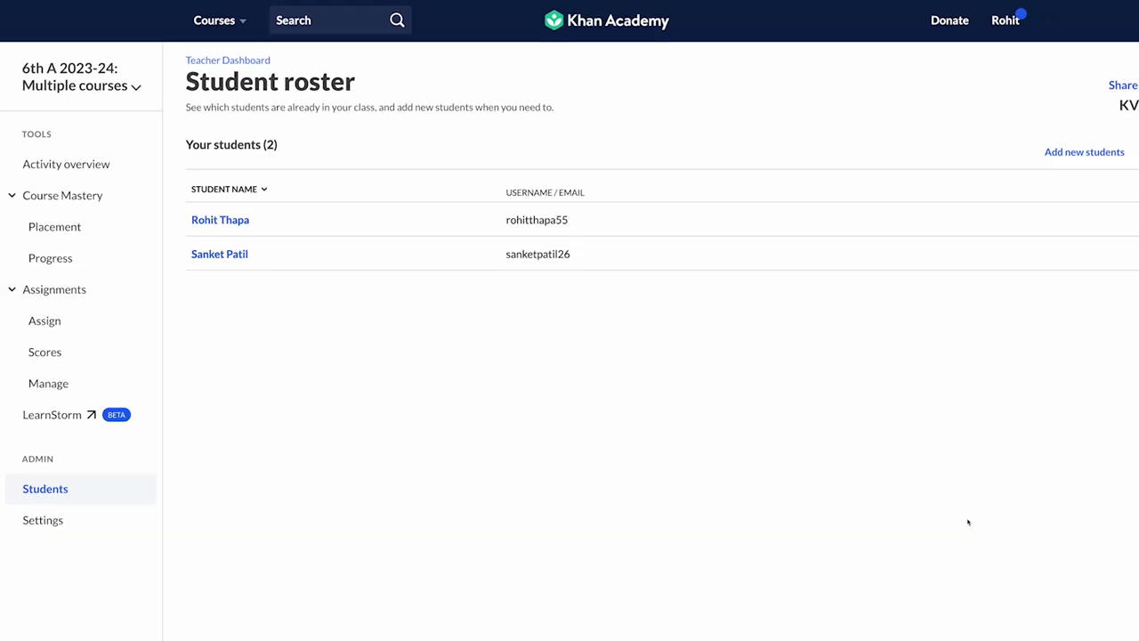
click(946, 26)
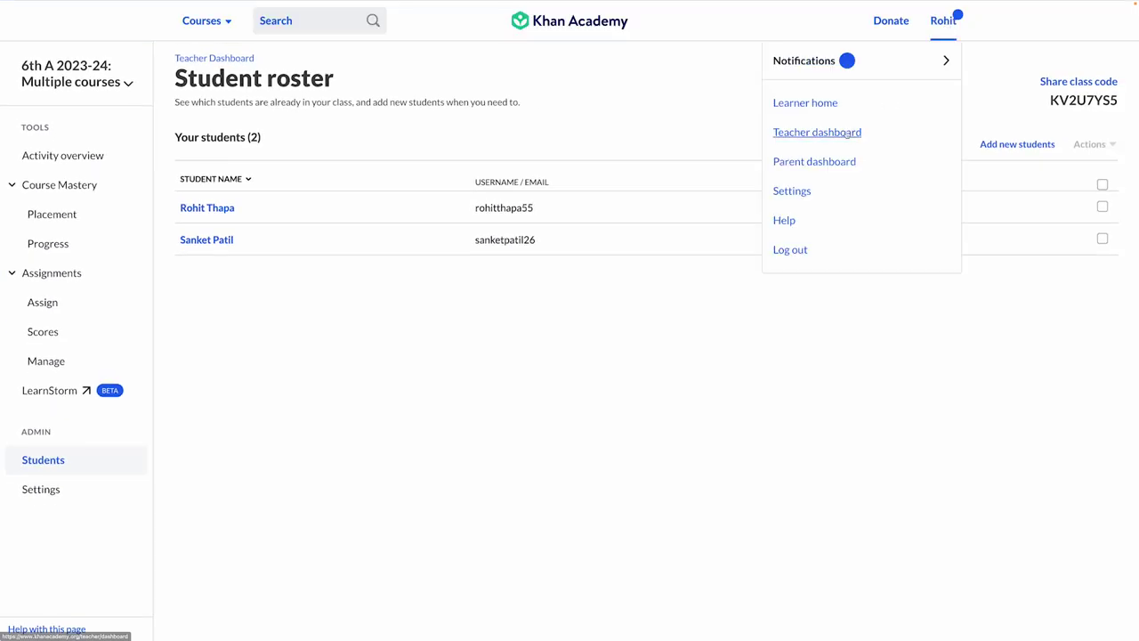
click(846, 132)
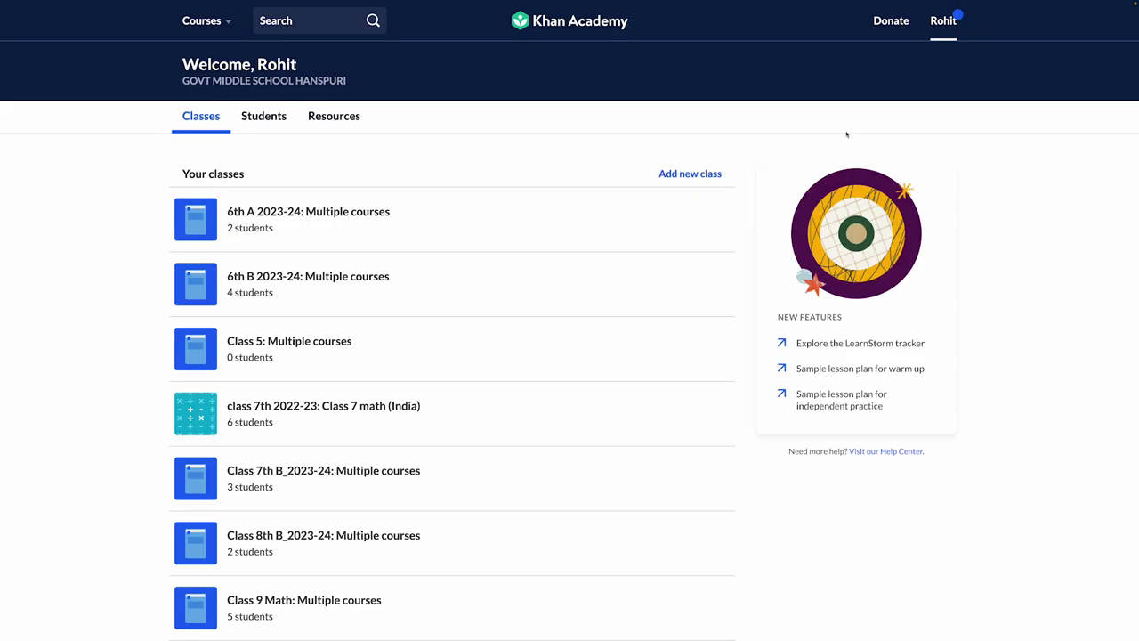